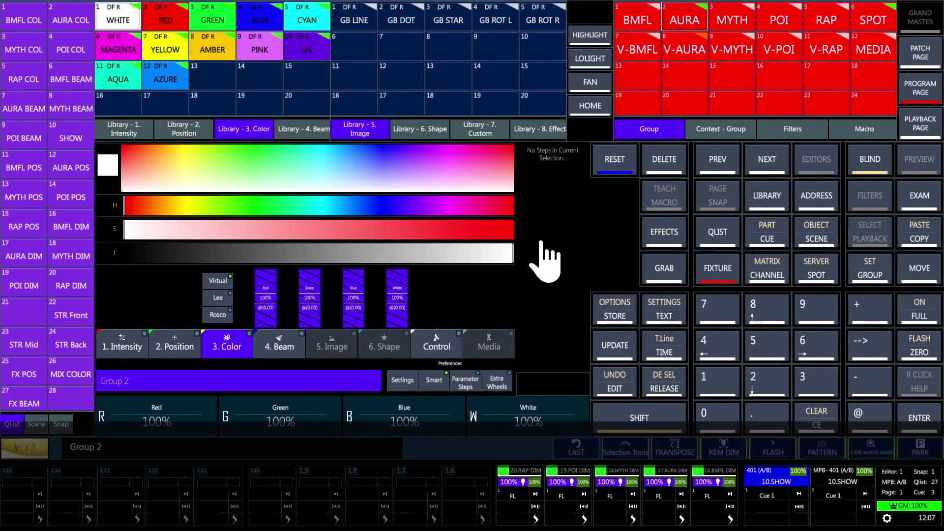
# Step: Open System Settings on the Editing Properties page
pyautogui.click(22, 448)
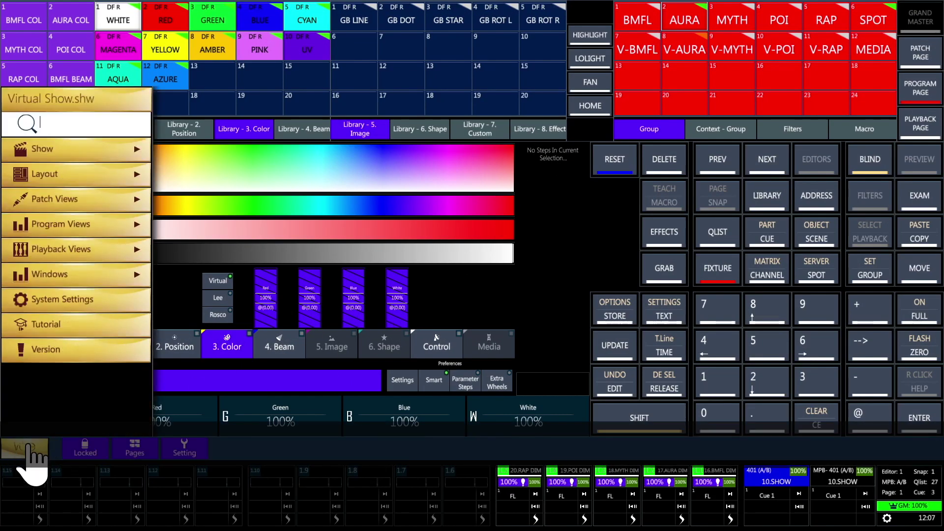
pyautogui.click(59, 217)
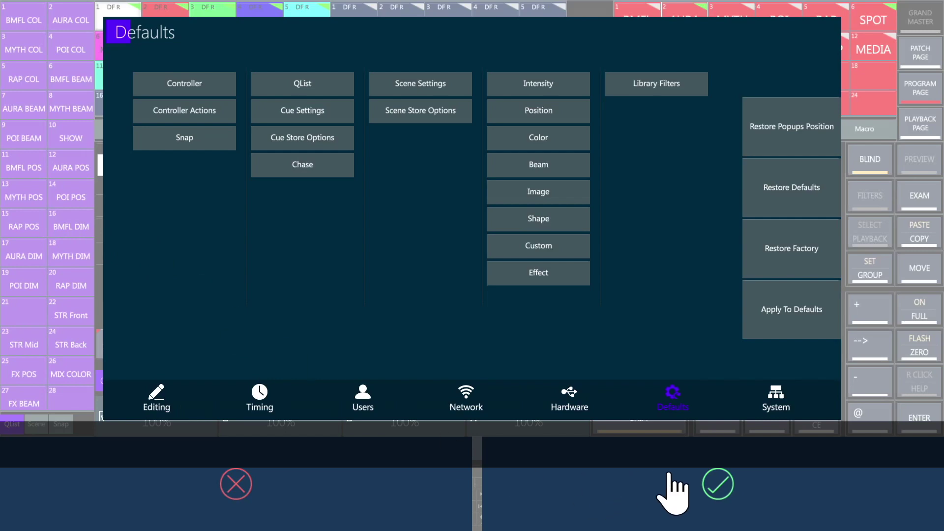
pyautogui.click(718, 485)
pyautogui.click(907, 497)
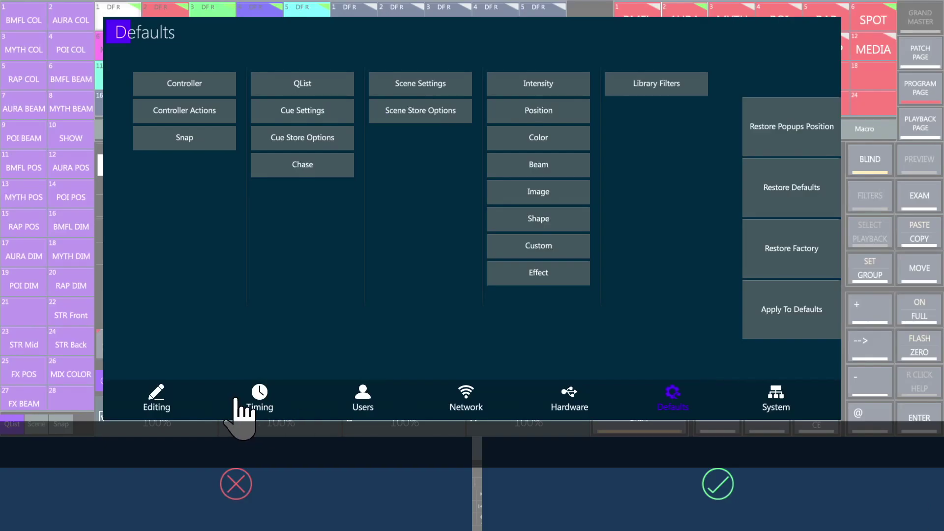
pyautogui.click(160, 396)
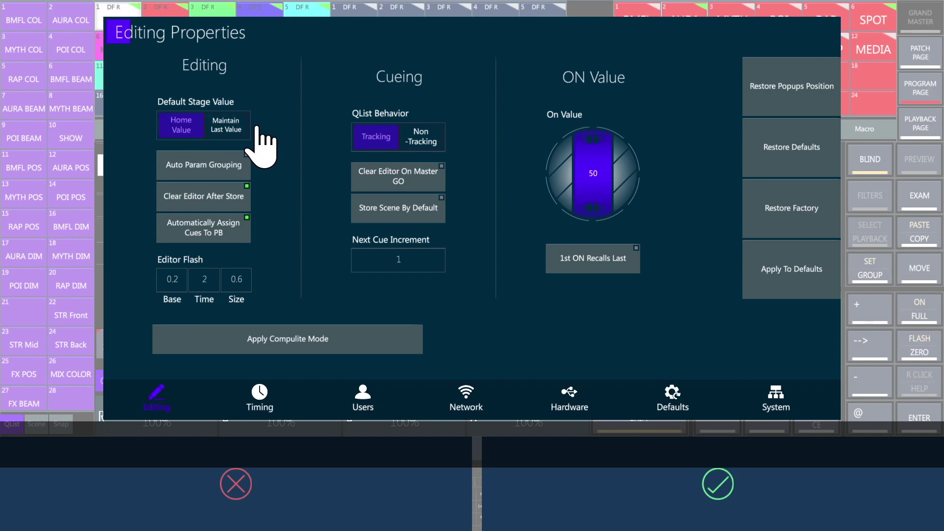
# Step: Enable Clear Editor After Store and Auto Param Grouping, and raise On Value to 55
pyautogui.click(220, 196)
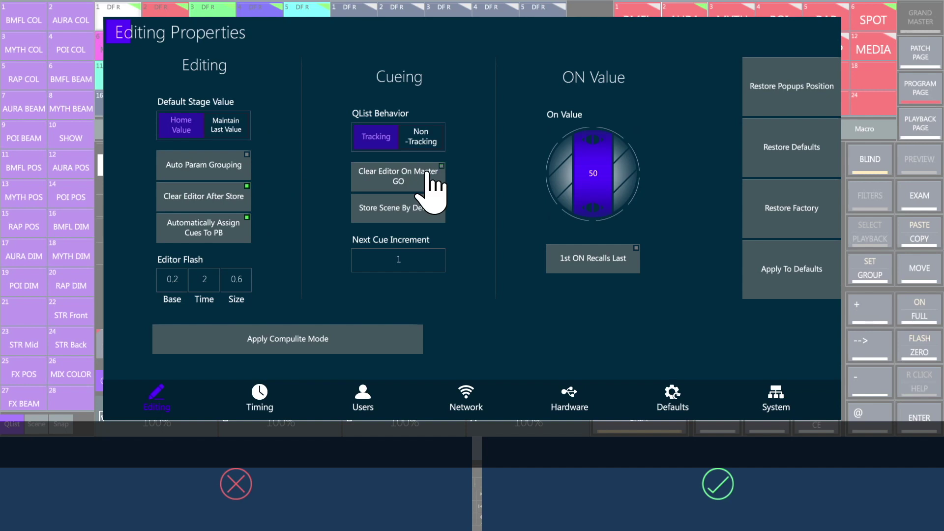
pyautogui.moveTo(597, 142); pyautogui.dragTo(557, 126)
pyautogui.click(193, 168)
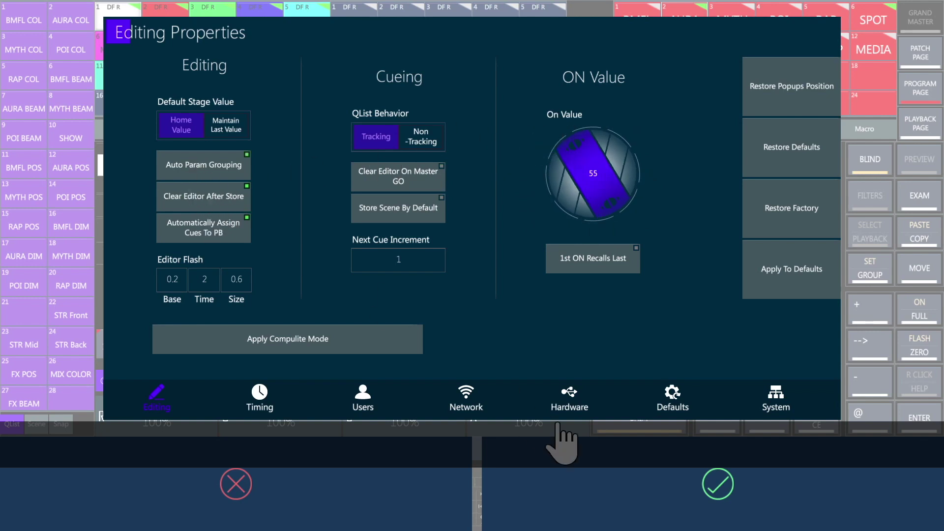
# Step: Close the settings, reset the group's colour, and bring the fixture's Red level to 89%
pyautogui.click(602, 484)
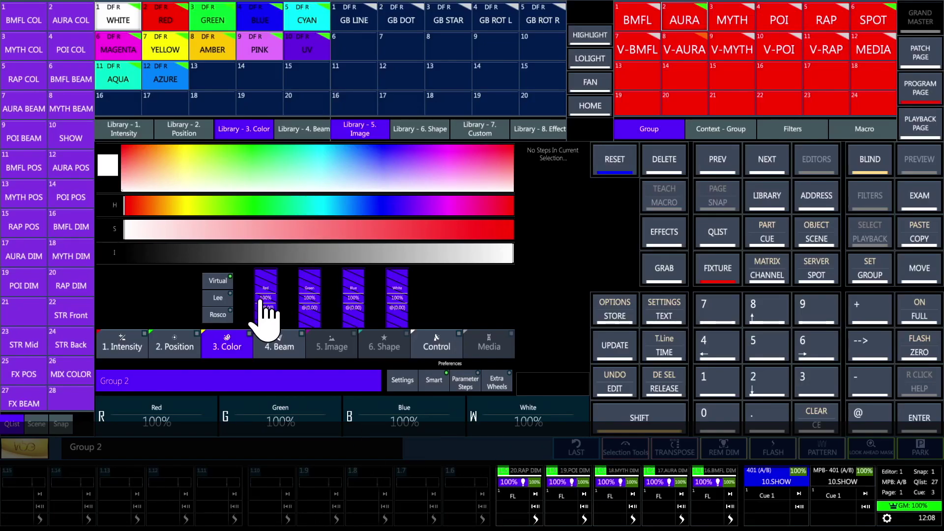
pyautogui.moveTo(265, 314); pyautogui.dragTo(267, 243)
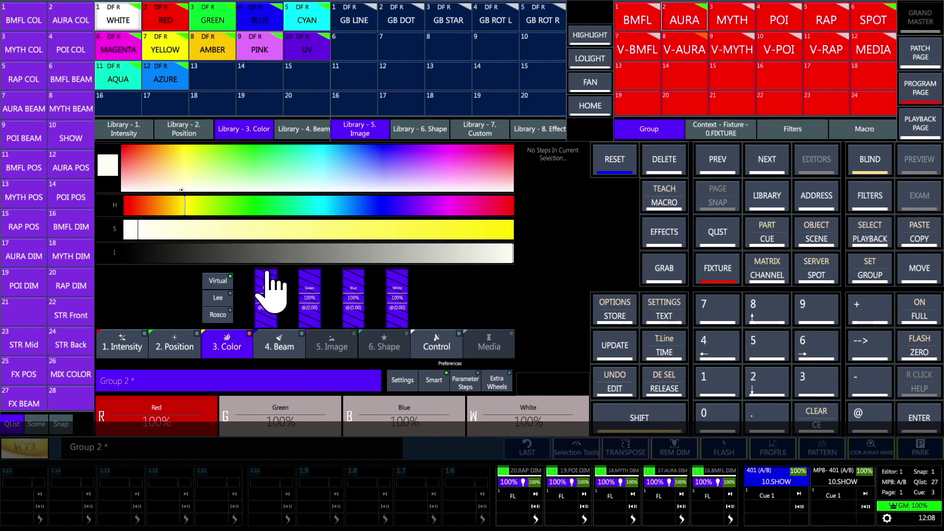
pyautogui.moveTo(267, 285); pyautogui.dragTo(271, 367)
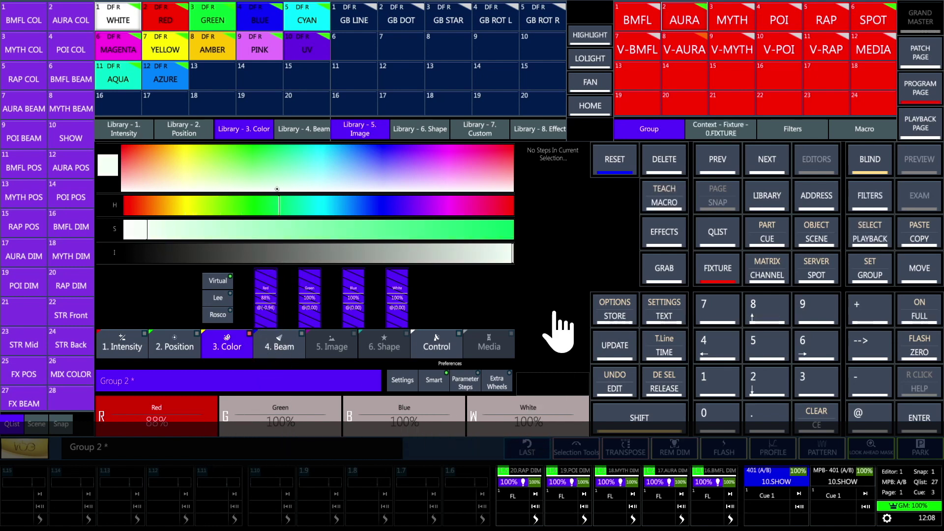
pyautogui.click(614, 163)
pyautogui.click(899, 489)
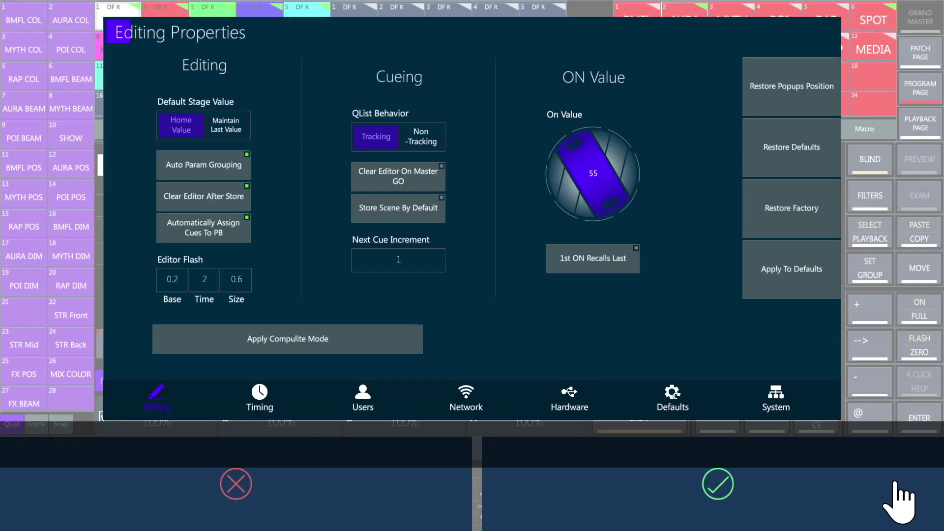
pyautogui.click(672, 491)
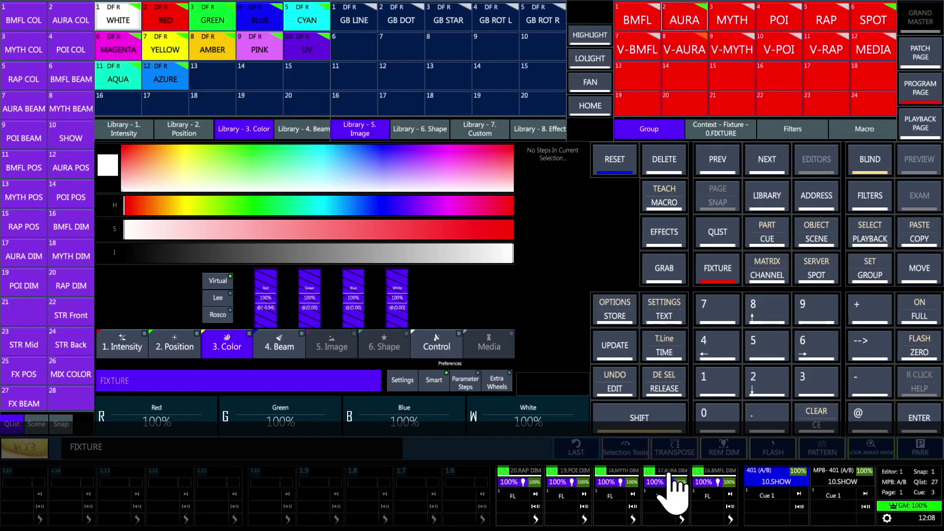
pyautogui.moveTo(263, 319)
pyautogui.mouseDown()
pyautogui.moveTo(263, 278)
pyautogui.moveTo(268, 324)
pyautogui.mouseUp()
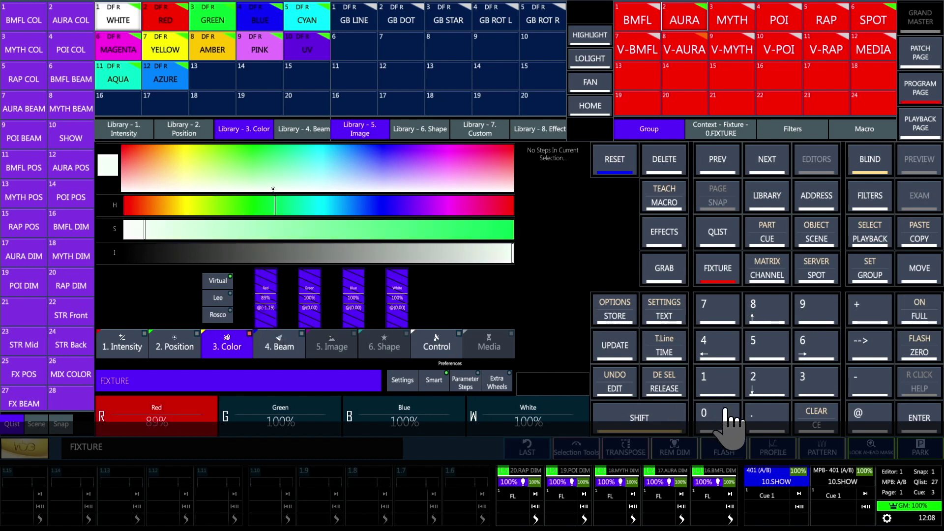
# Step: Apply Compulite Mode (Maintain Last Value, Non-Tracking) and move to the Timing page
pyautogui.click(917, 489)
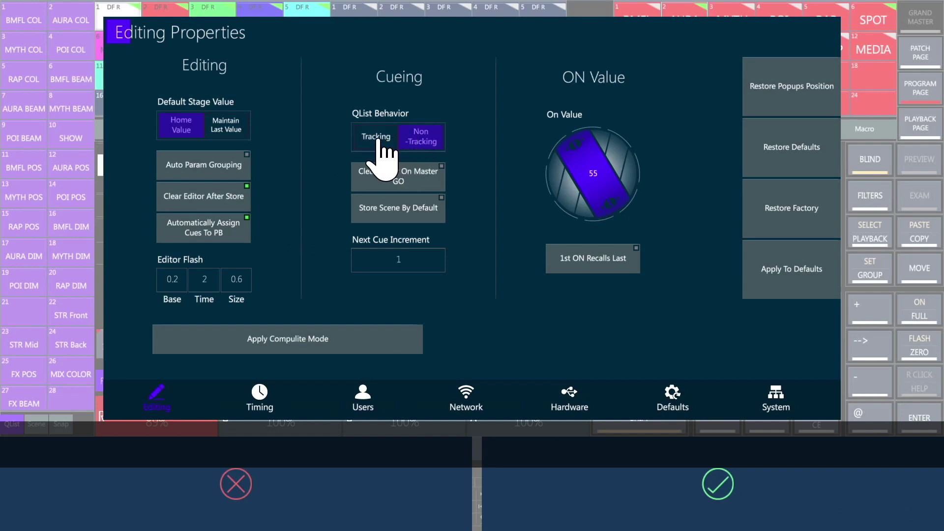
pyautogui.click(281, 339)
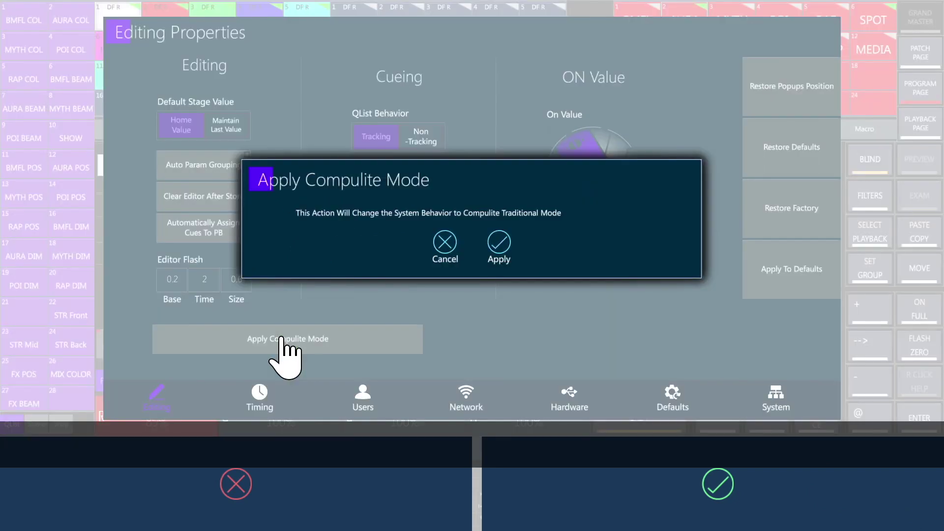
pyautogui.click(497, 242)
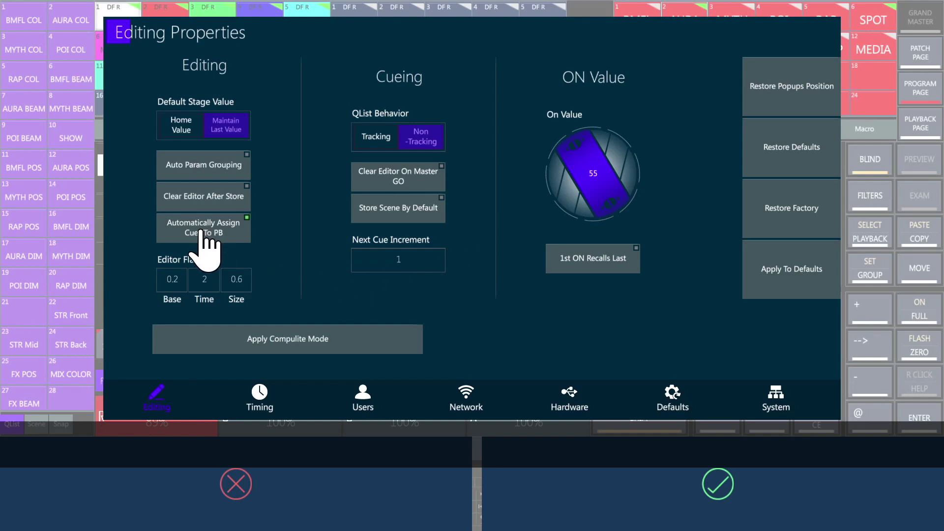
pyautogui.click(263, 397)
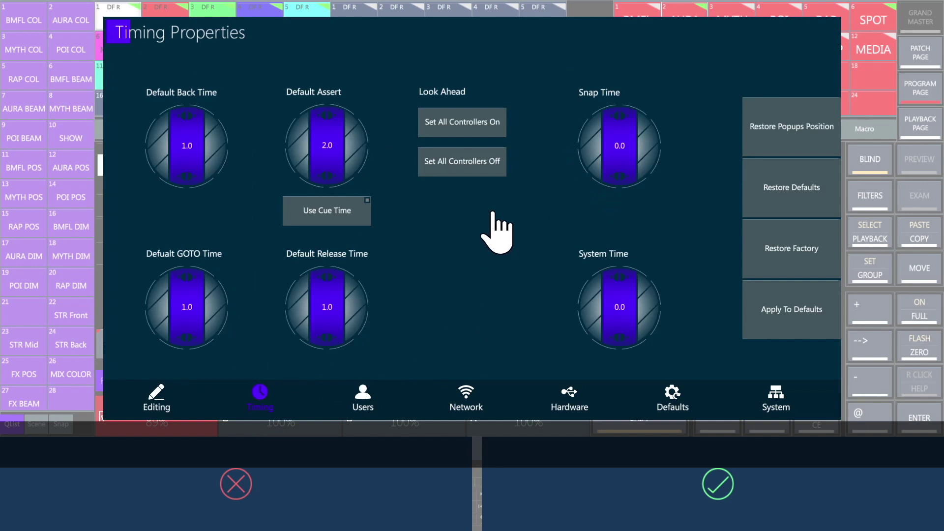
# Step: Set System Time to 10.0, Snap Time to 1.2 and Default Assert to 2.9
pyautogui.moveTo(618, 278); pyautogui.dragTo(641, 335)
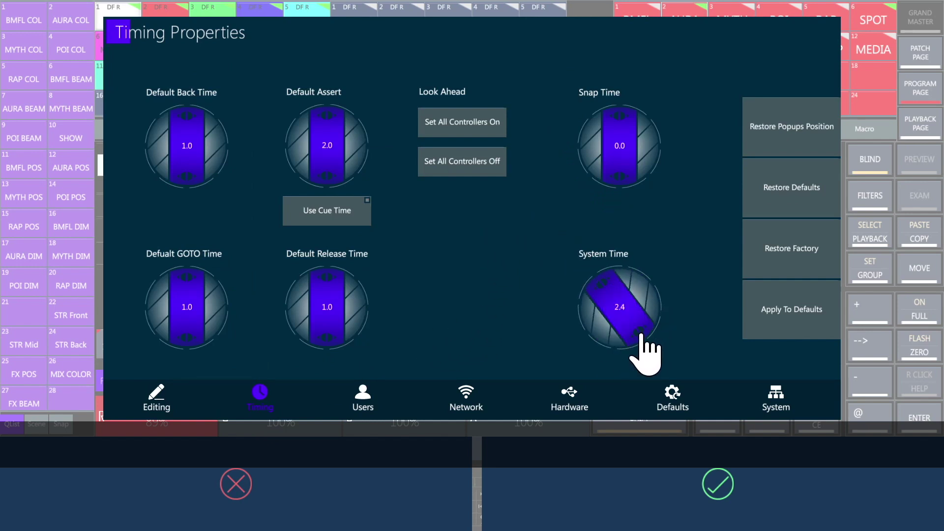
pyautogui.click(614, 306)
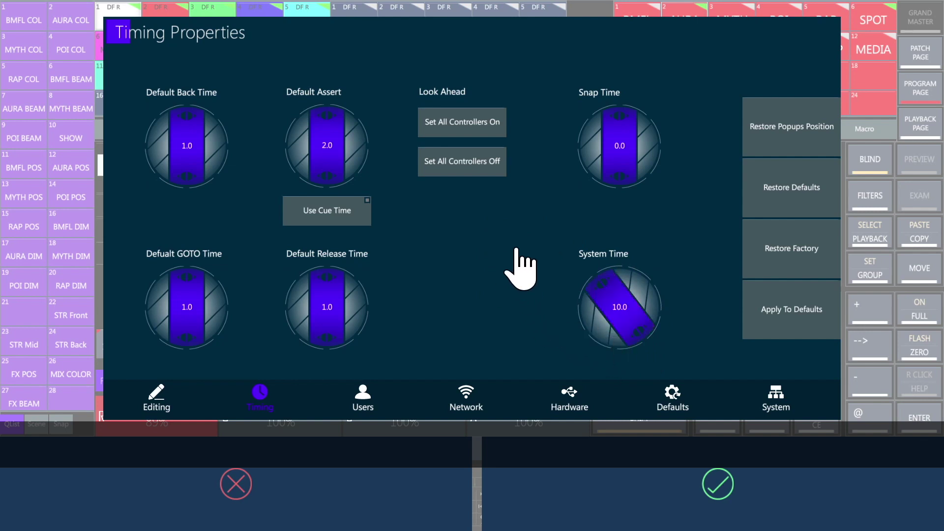
pyautogui.moveTo(611, 132); pyautogui.dragTo(648, 123)
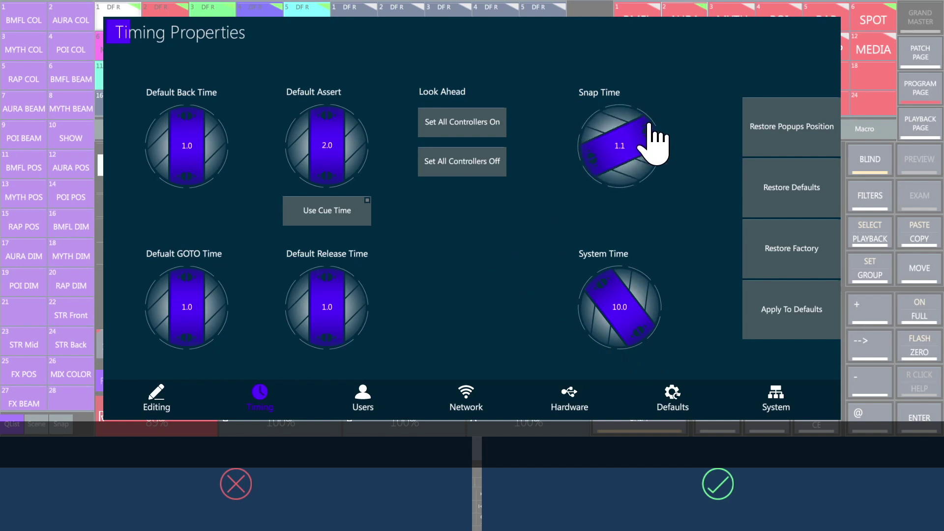
pyautogui.moveTo(330, 131); pyautogui.dragTo(363, 139)
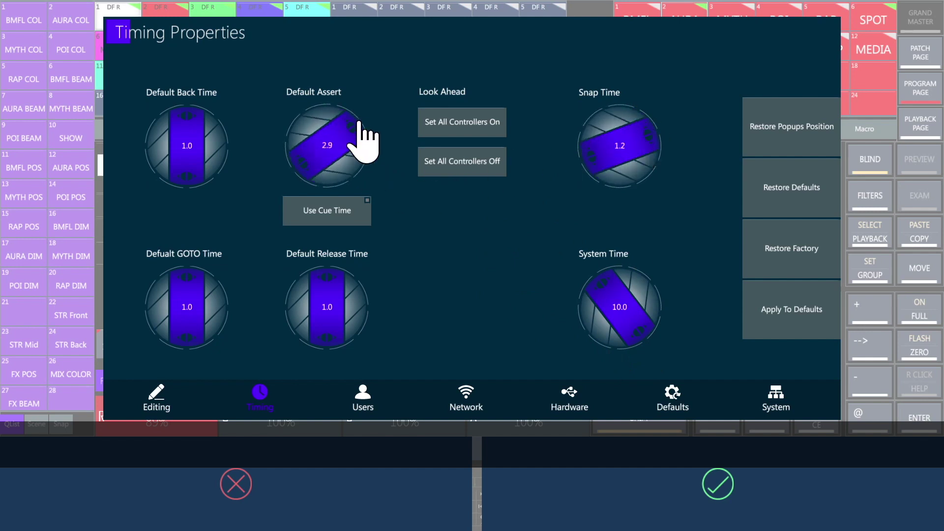
# Step: Set Back Time 1.3, GOTO 0.0 and Release 2.3, then toggle all controllers off and on
pyautogui.moveTo(188, 168)
pyautogui.mouseDown()
pyautogui.moveTo(222, 160)
pyautogui.moveTo(192, 180)
pyautogui.mouseUp()
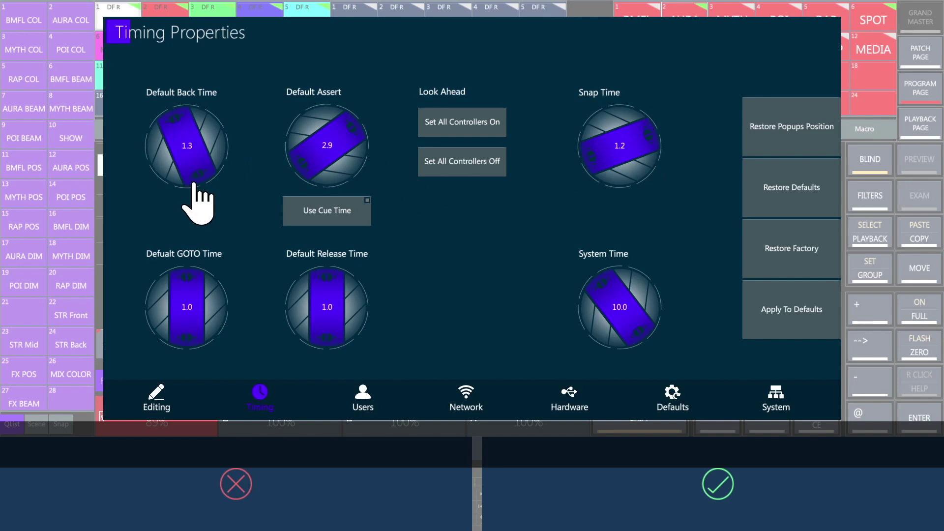
pyautogui.moveTo(189, 294); pyautogui.dragTo(213, 287)
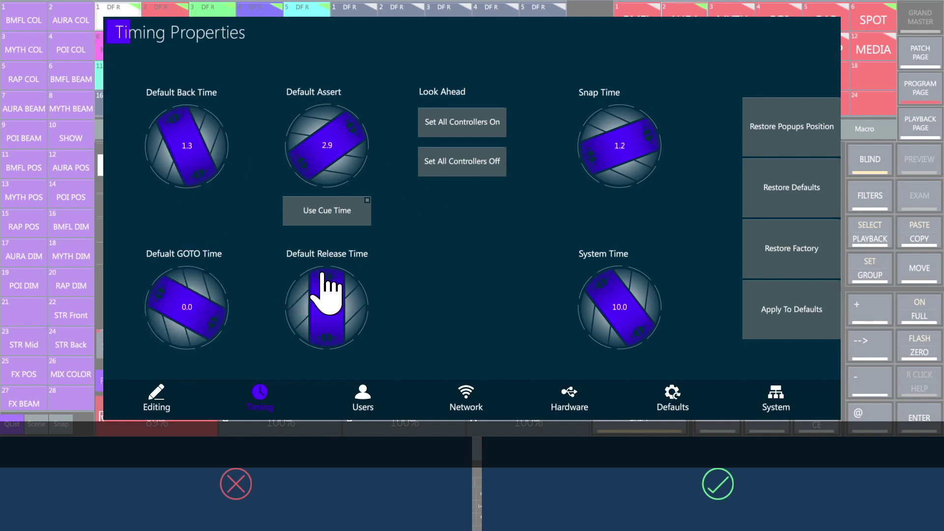
pyautogui.moveTo(374, 281); pyautogui.dragTo(360, 306)
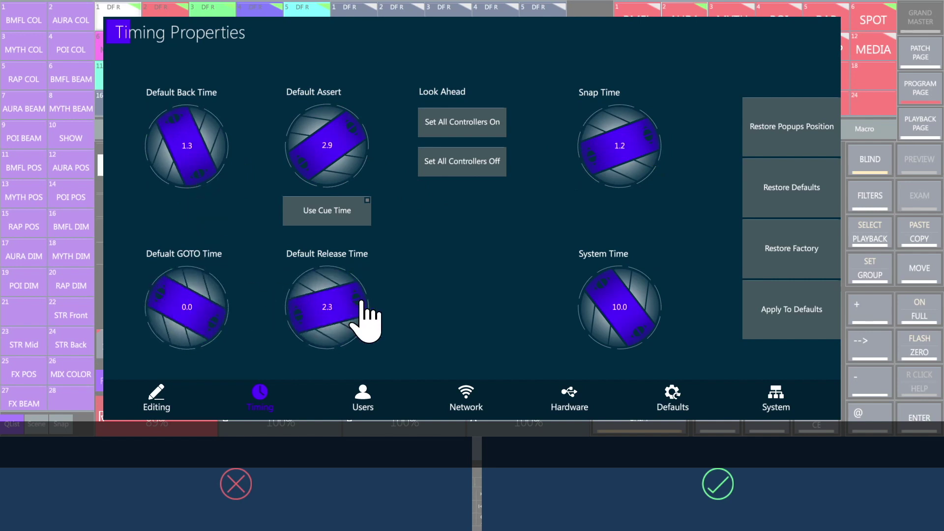
pyautogui.click(461, 164)
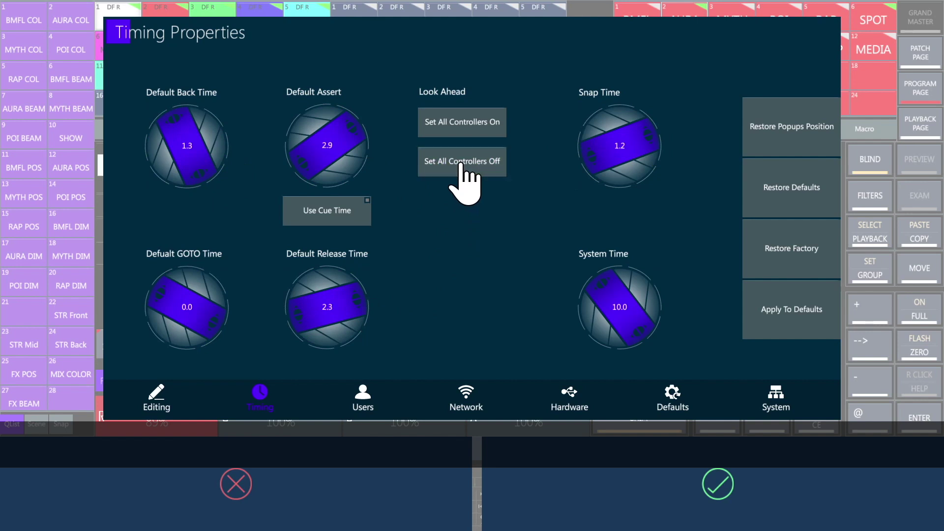
pyautogui.click(458, 127)
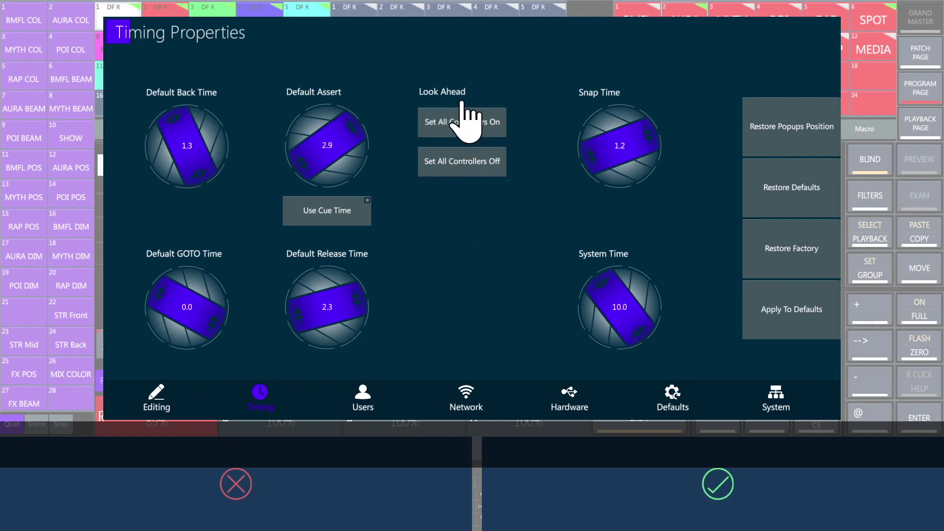
# Step: View the Network page showing console name Vibe and four missing IP devices
pyautogui.click(465, 400)
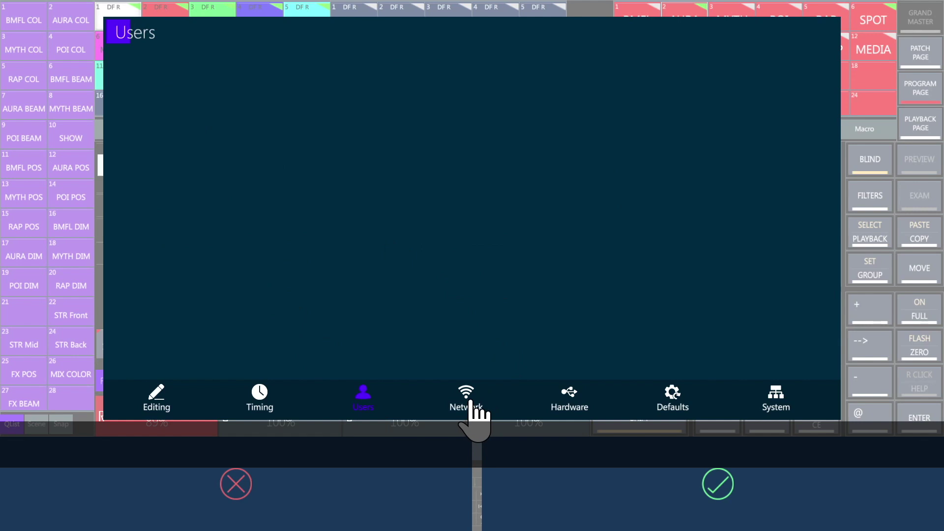
pyautogui.click(471, 408)
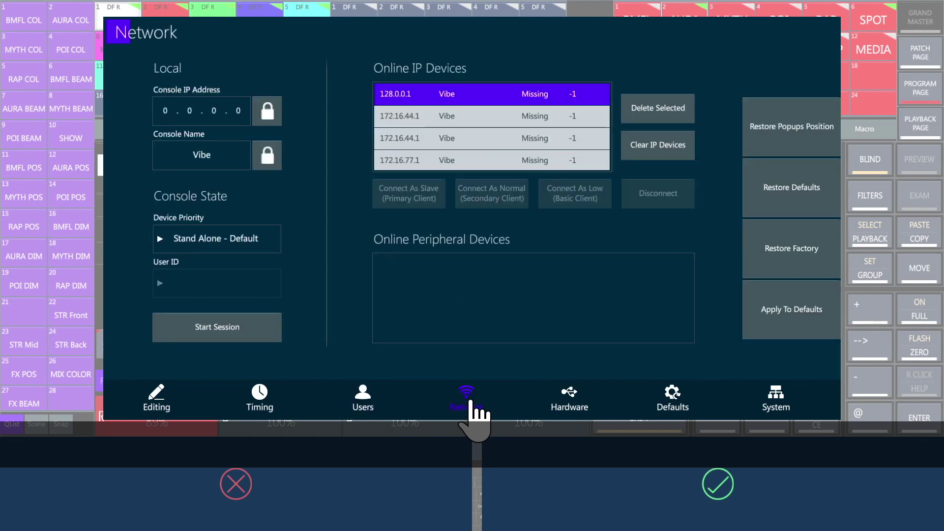
# Step: Set Hardware backlight to Inactive keys 8 and Active keys 180, and turn the desk light knob
pyautogui.click(571, 408)
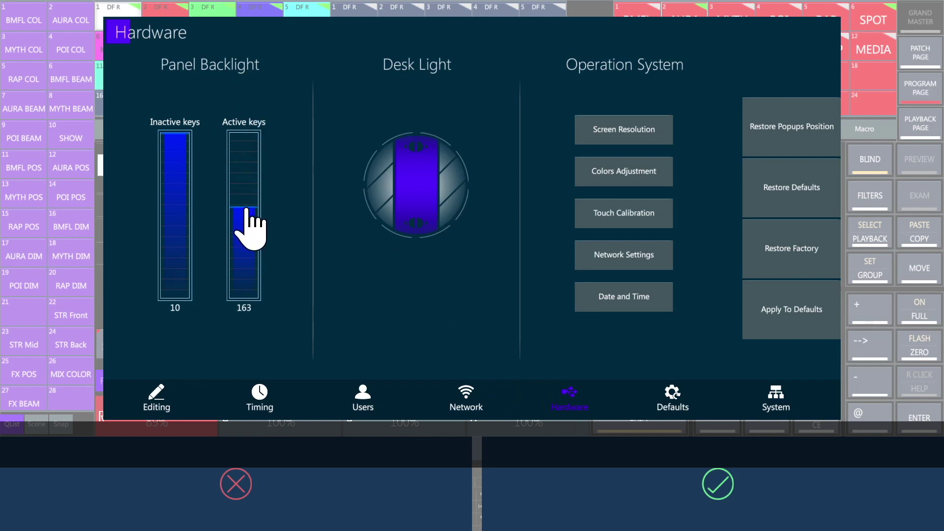
pyautogui.moveTo(178, 149); pyautogui.dragTo(176, 160)
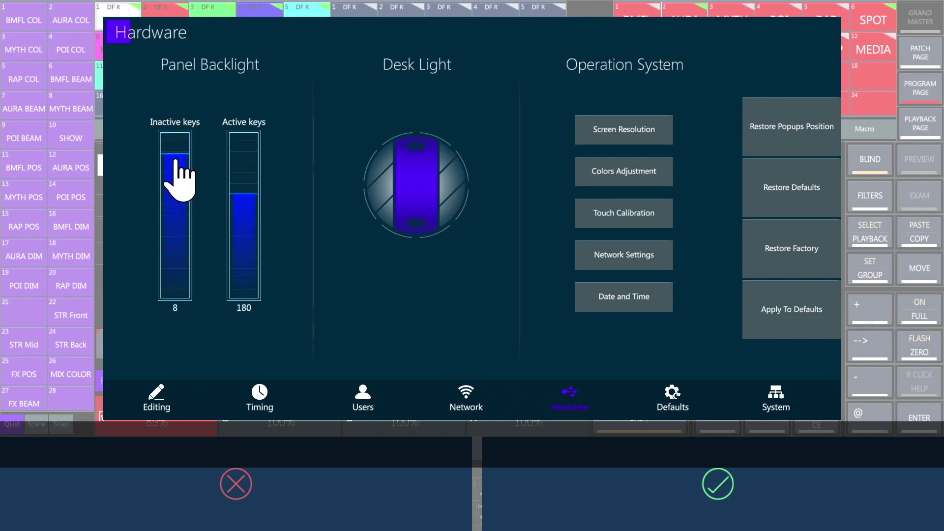
pyautogui.moveTo(421, 147); pyautogui.dragTo(380, 157)
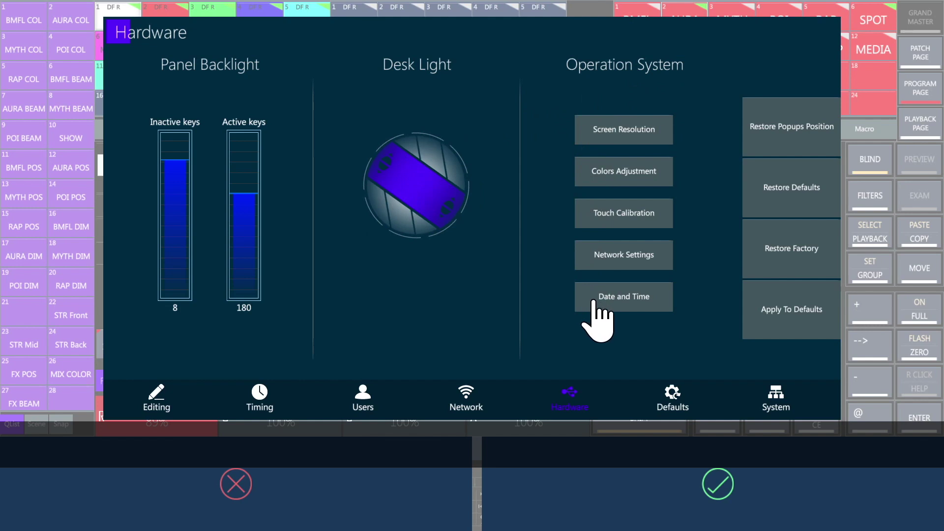
# Step: On the Defaults page, review Controller and Controller Actions settings, cancelling both unchanged
pyautogui.click(673, 396)
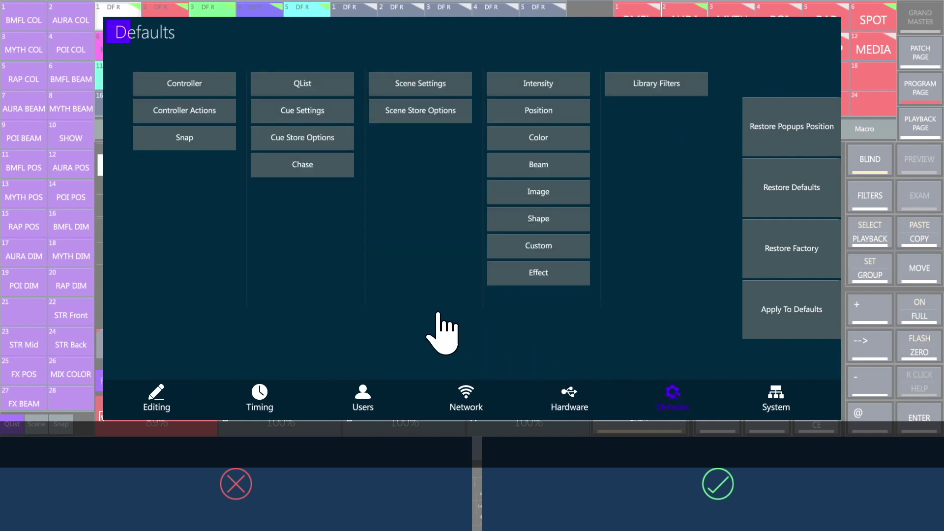
pyautogui.click(194, 84)
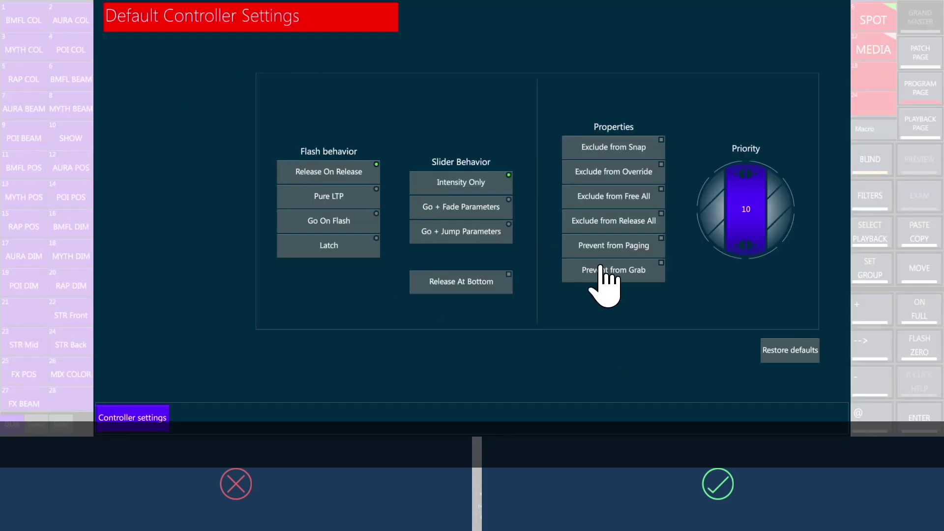
pyautogui.click(379, 485)
pyautogui.click(206, 110)
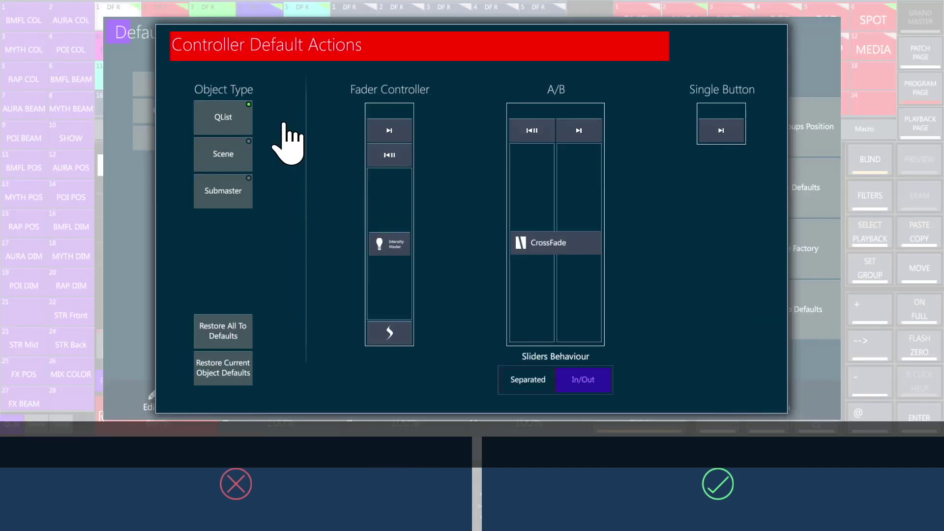
pyautogui.click(388, 244)
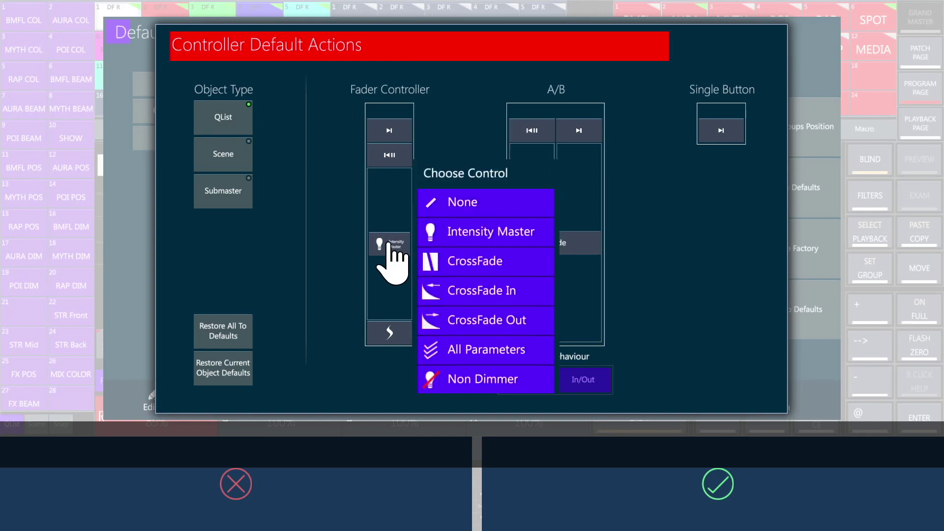
pyautogui.click(358, 483)
# Step: Review the QList and Cue Store Options defaults, closing both without changes
pyautogui.click(302, 84)
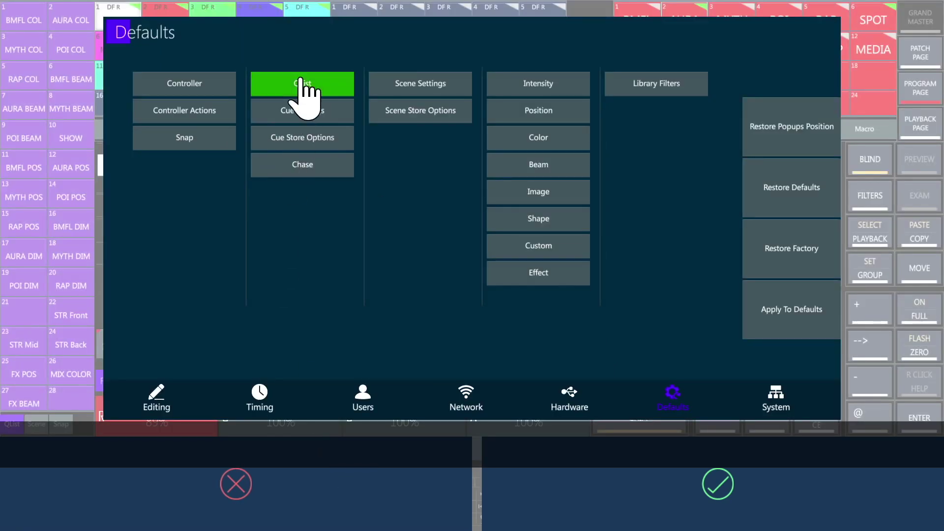
pyautogui.click(407, 489)
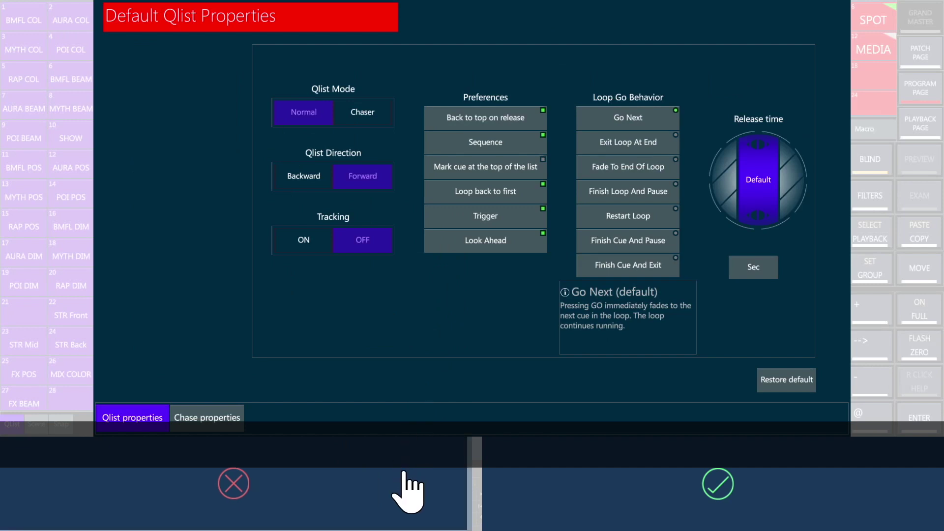
pyautogui.click(313, 139)
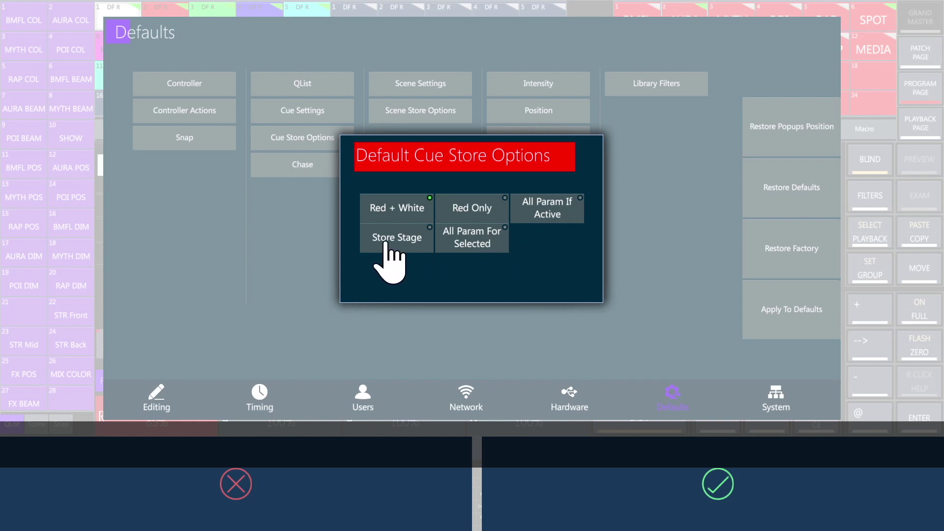
pyautogui.click(396, 212)
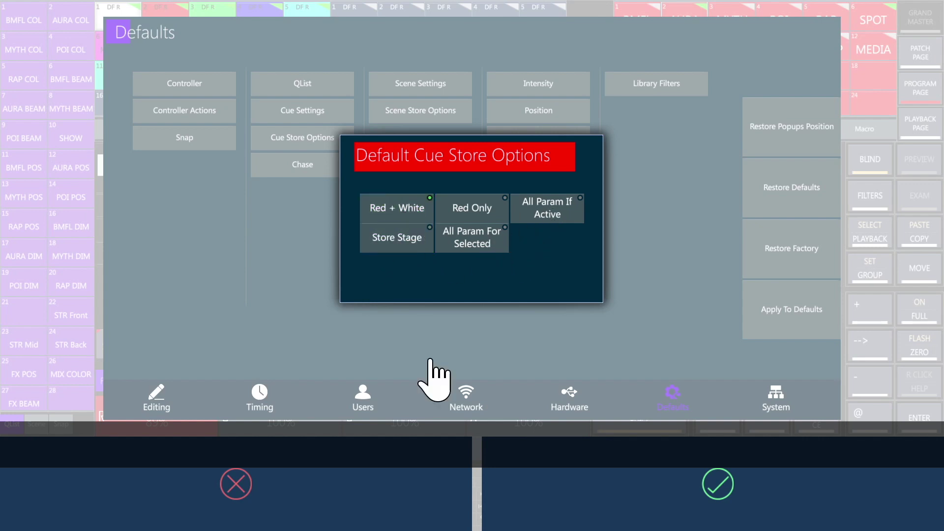
pyautogui.click(433, 496)
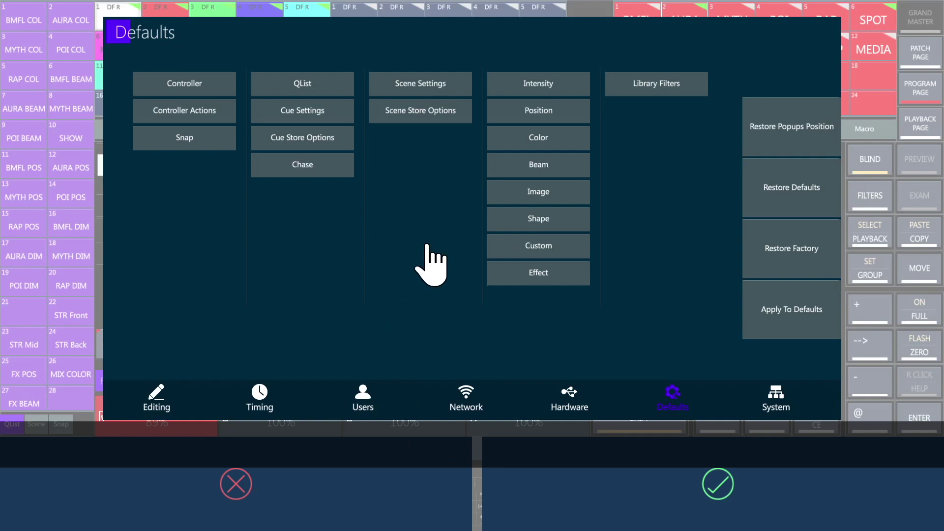
# Step: Try the Position default store modes then cancel, and confirm the default Effect settings
pyautogui.click(526, 110)
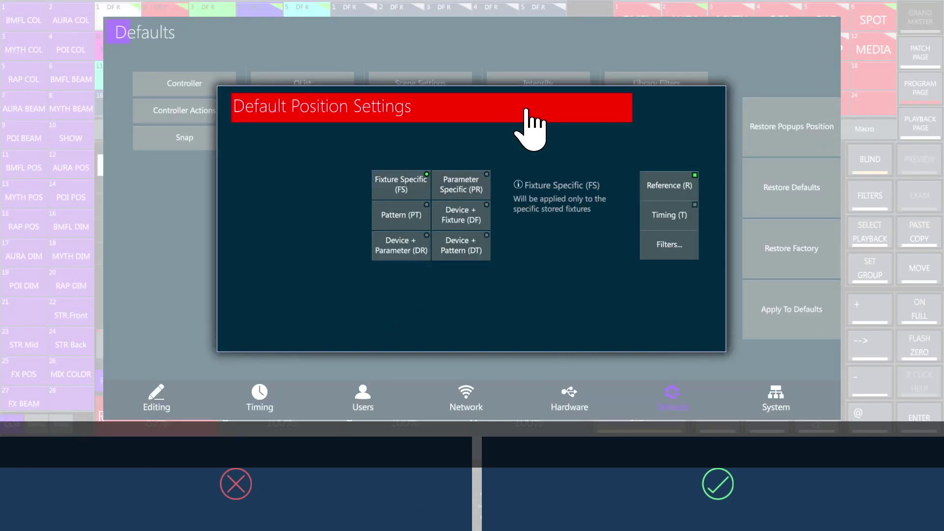
pyautogui.click(454, 188)
pyautogui.click(402, 223)
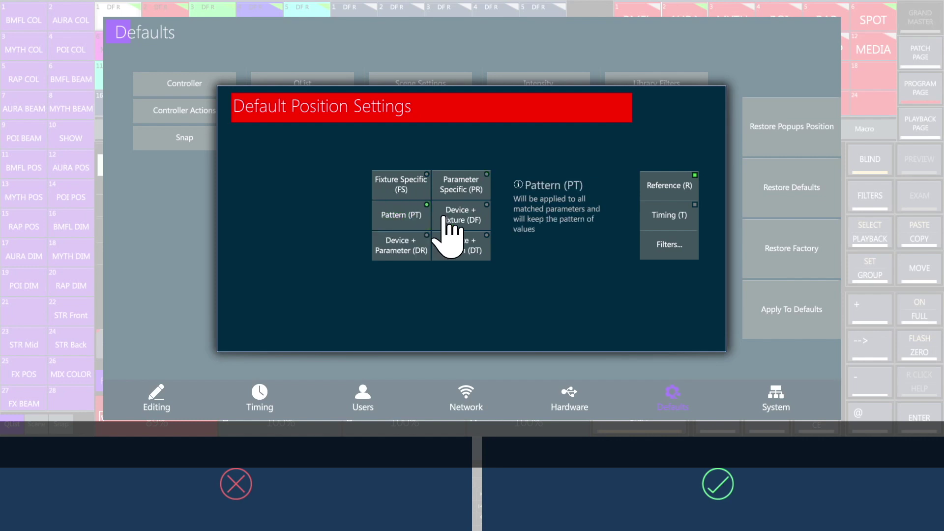
pyautogui.click(460, 220)
pyautogui.click(409, 186)
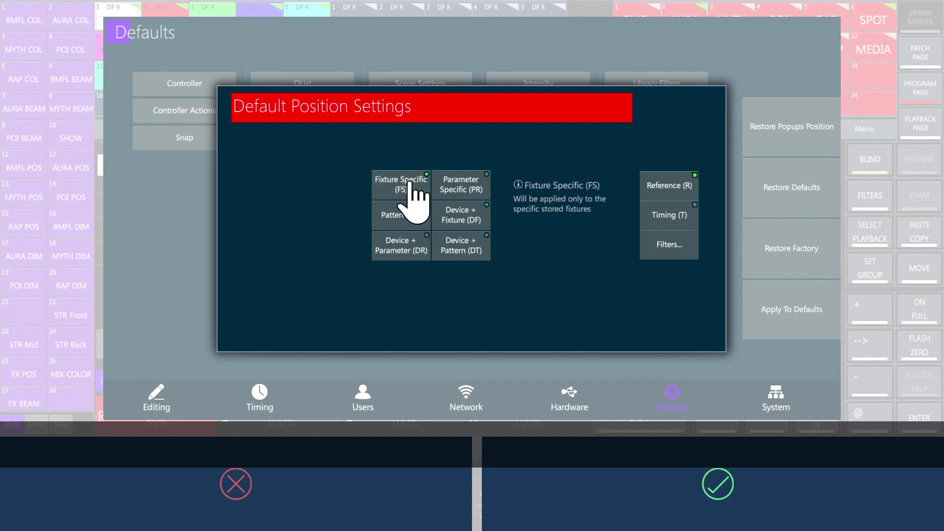
pyautogui.click(400, 515)
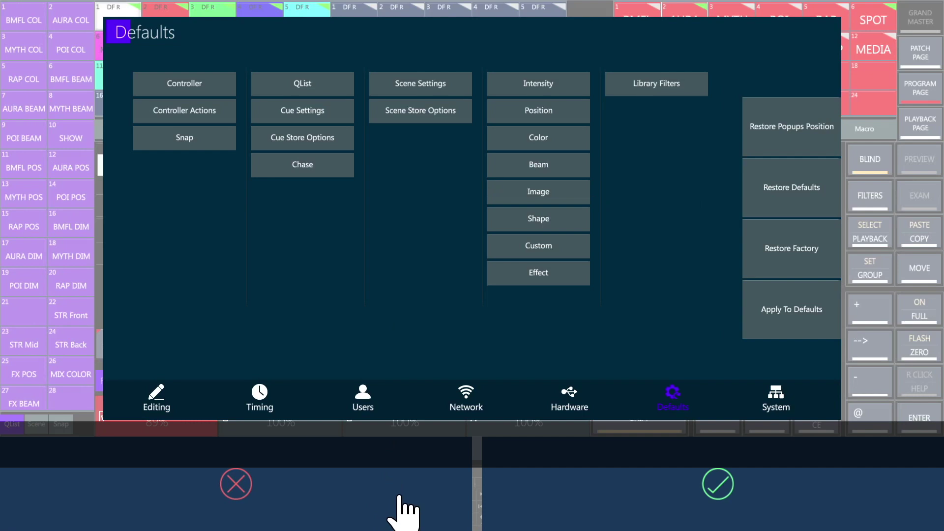
pyautogui.click(569, 278)
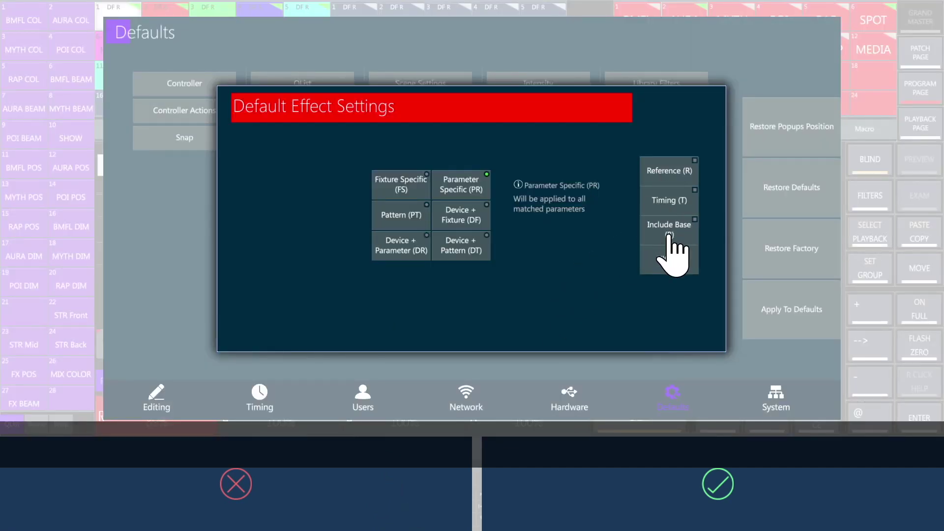
pyautogui.click(685, 511)
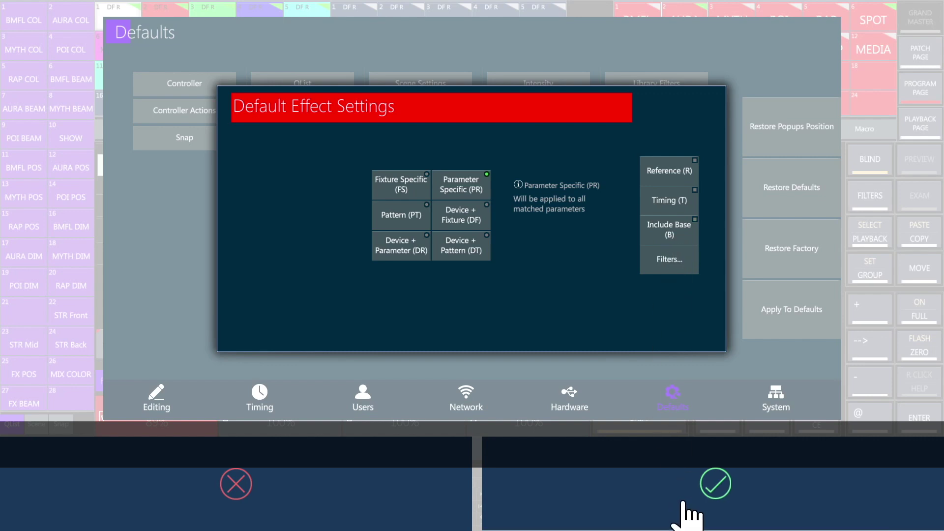
# Step: Browse Library Filters for Position, Beam, Shape and a General filter, then close without changes
pyautogui.click(639, 89)
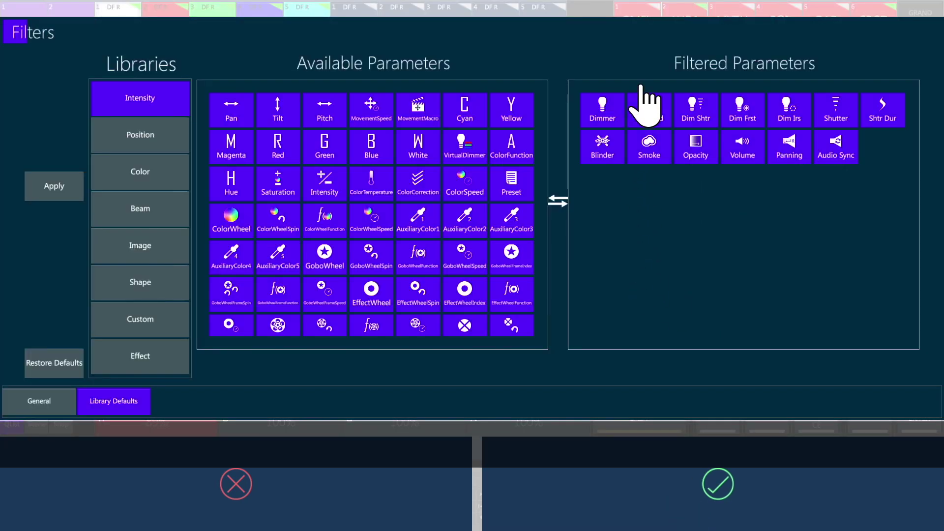
pyautogui.click(147, 134)
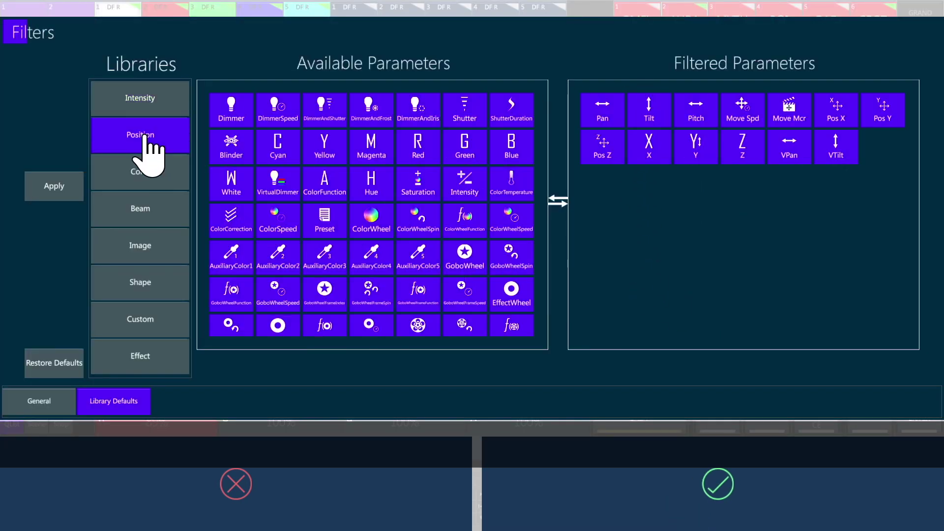
pyautogui.click(150, 207)
pyautogui.click(149, 290)
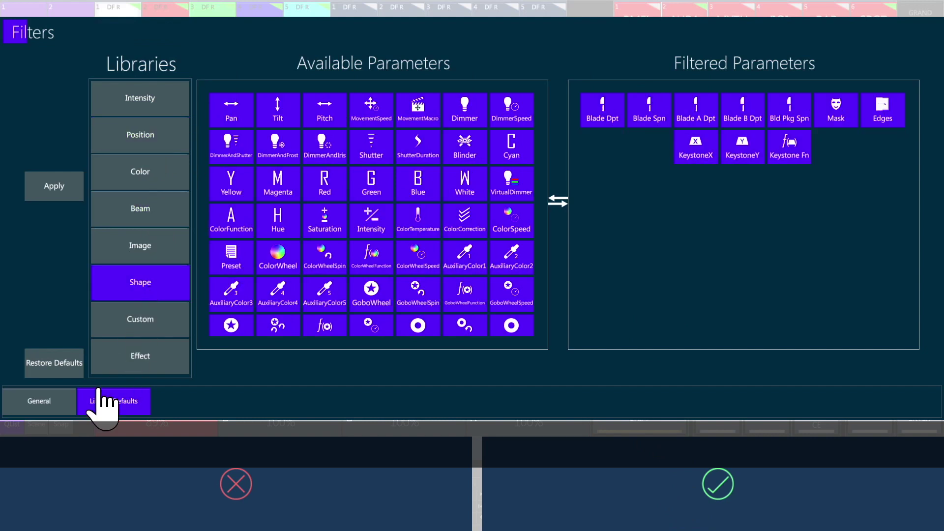
pyautogui.click(37, 403)
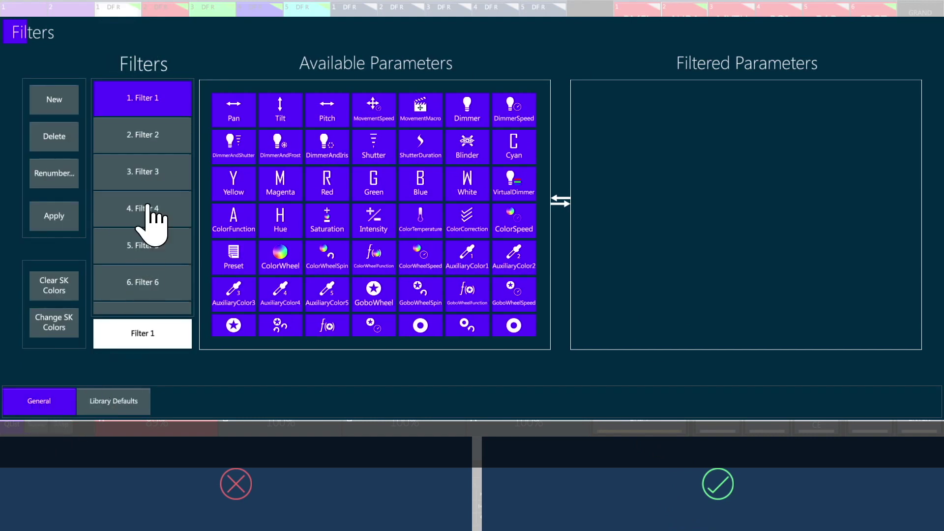
pyautogui.click(151, 178)
pyautogui.click(302, 477)
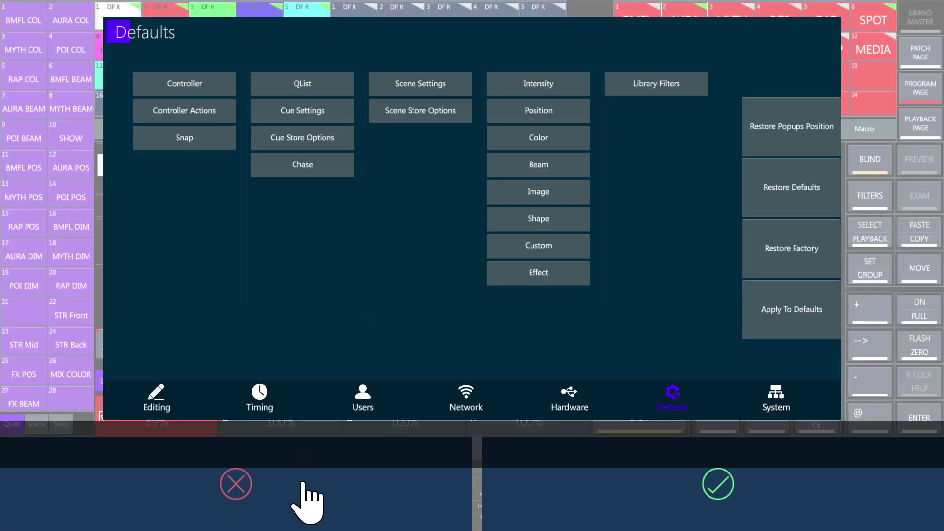
# Step: Review the System page's Auto Recover and System Units settings, then confirm and close the settings window
pyautogui.click(786, 409)
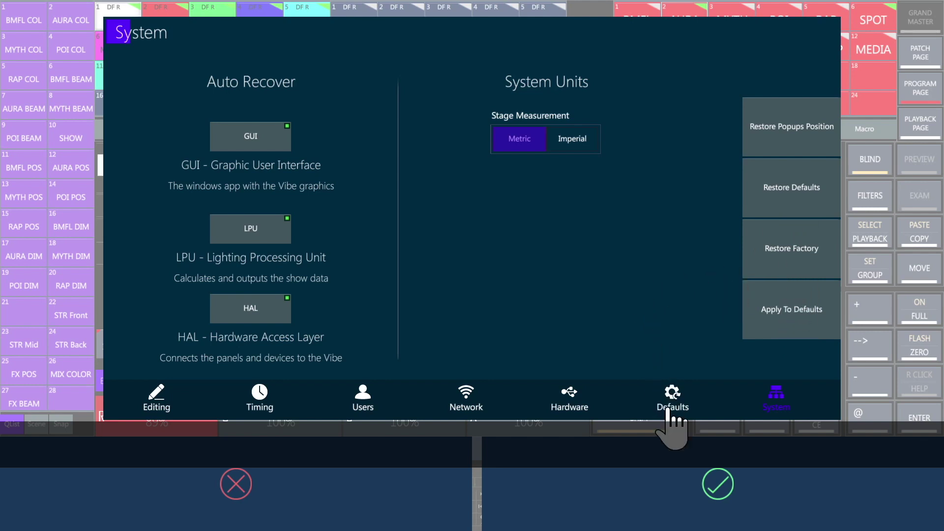
pyautogui.click(686, 477)
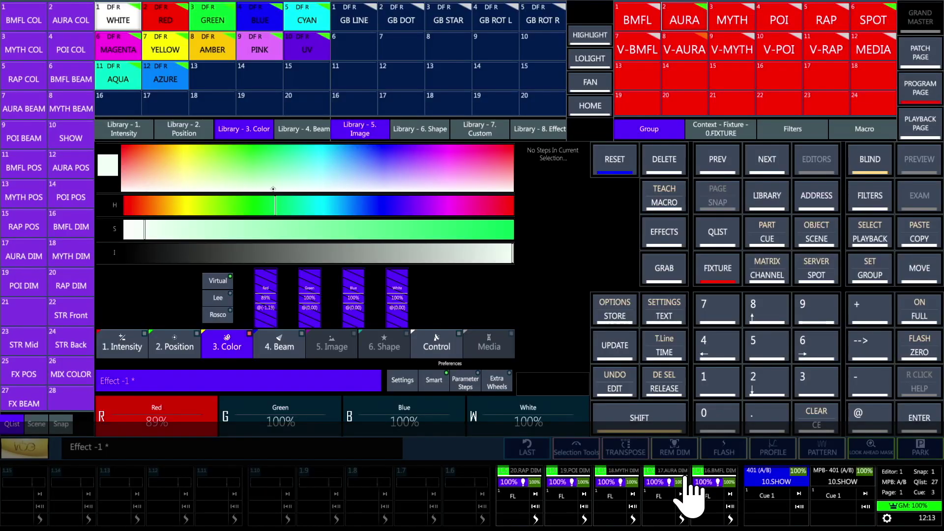